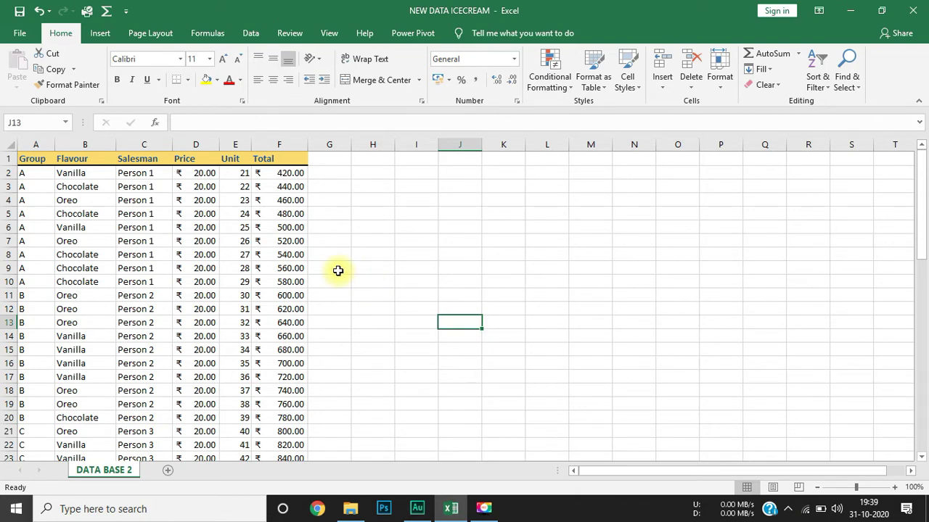
Step: Format the ice-cream range A1:F60 as a blue-banded table with headers, creating Table1
scroll(181, 327, down, 2)
scroll(181, 330, down, 5)
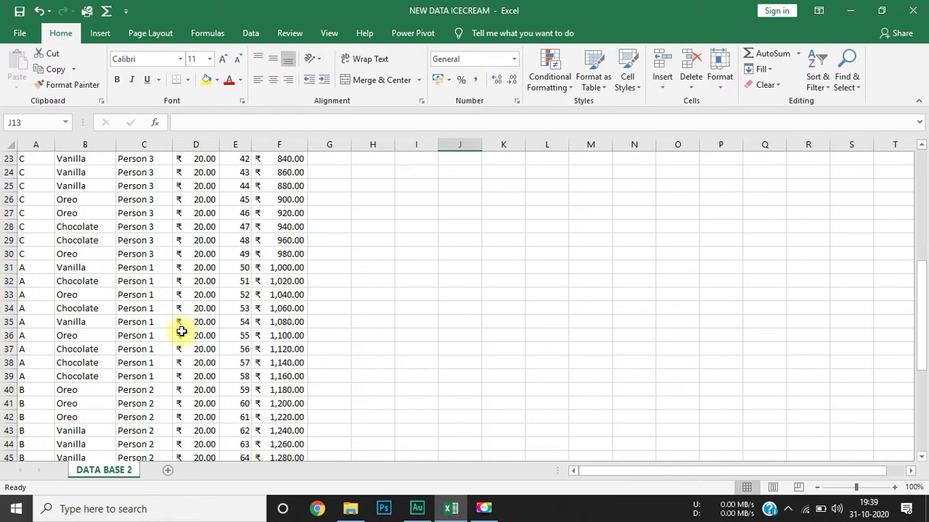
scroll(181, 330, up, 5)
scroll(182, 325, up, 2)
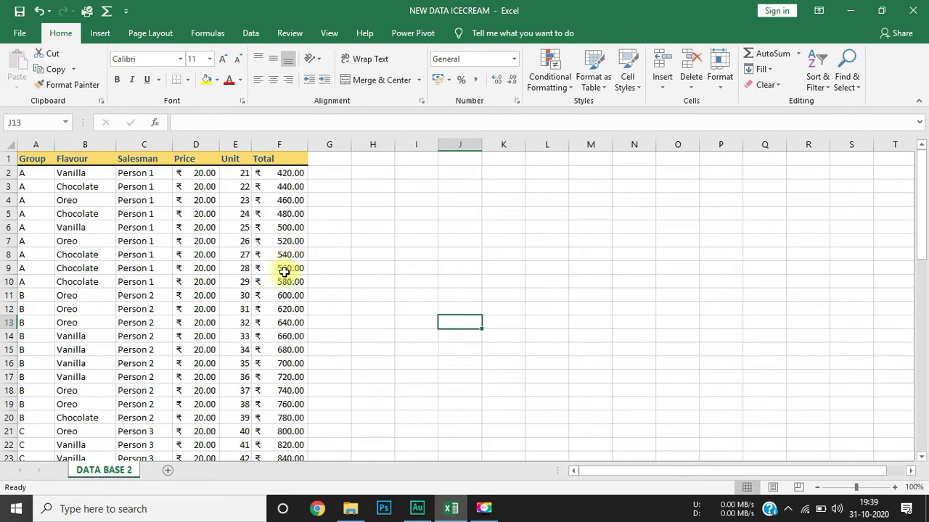
scroll(249, 405, down, 1)
scroll(249, 402, down, 2)
scroll(250, 398, down, 2)
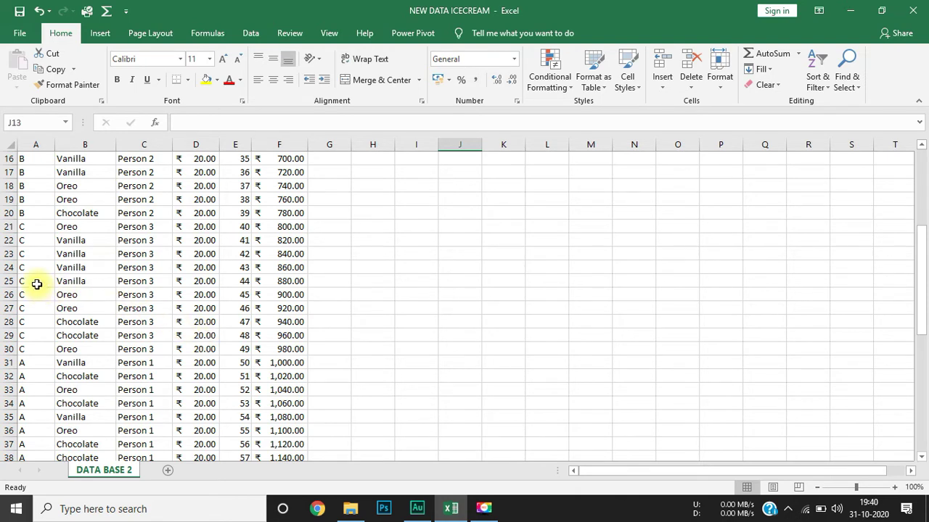
scroll(82, 318, up, 5)
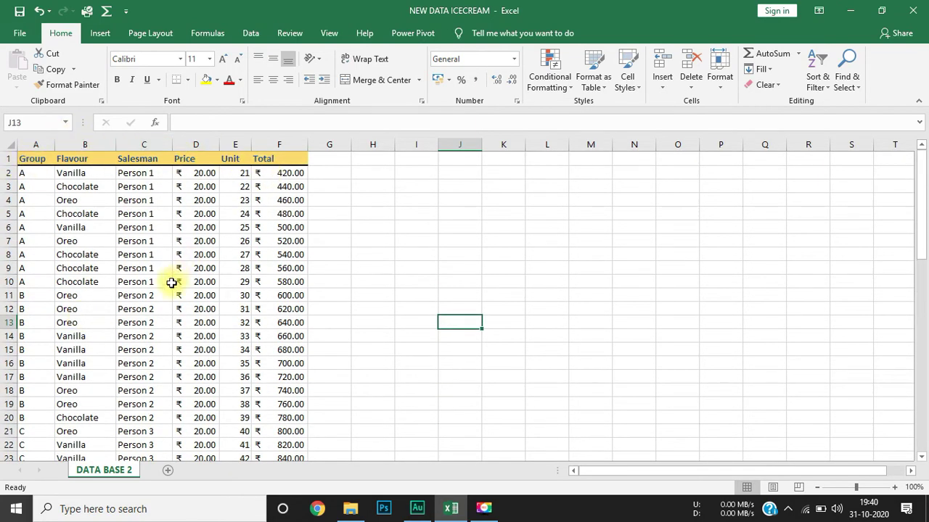
scroll(154, 356, down, 1)
scroll(153, 356, down, 7)
scroll(153, 356, down, 2)
scroll(153, 356, down, 7)
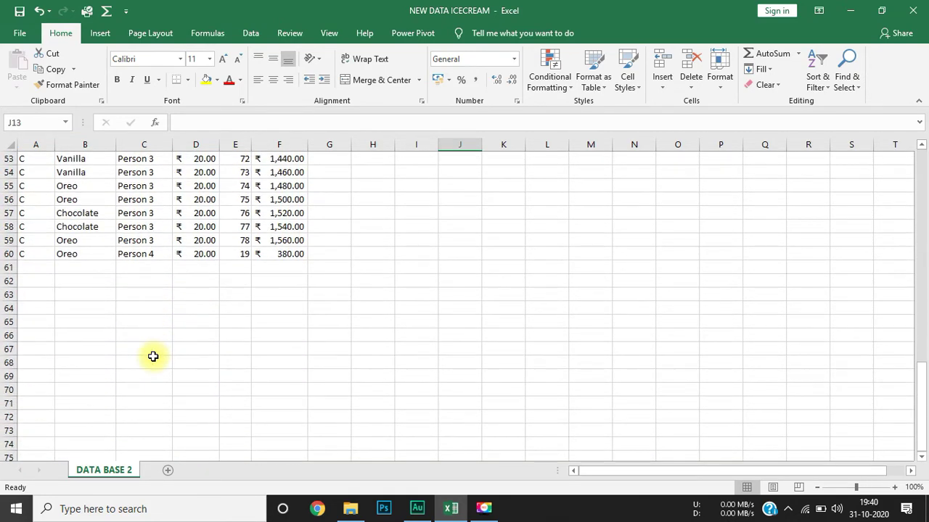
scroll(154, 356, up, 17)
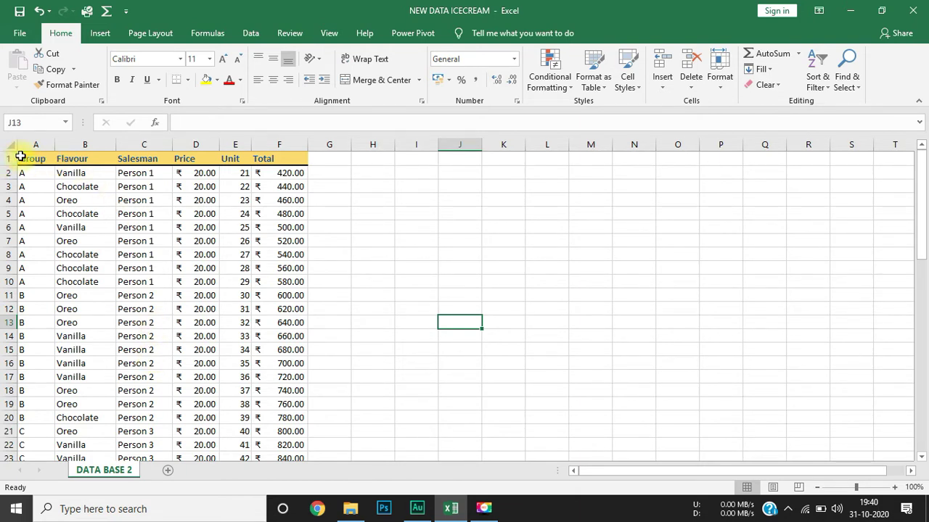
scroll(21, 156, down, 1)
scroll(21, 156, down, 3)
scroll(20, 156, down, 10)
scroll(21, 156, up, 15)
click(187, 326)
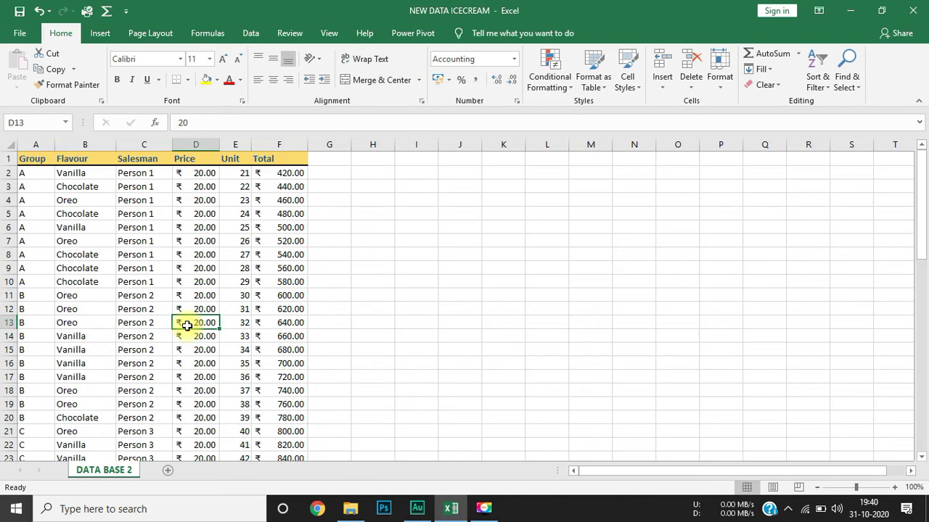
click(590, 84)
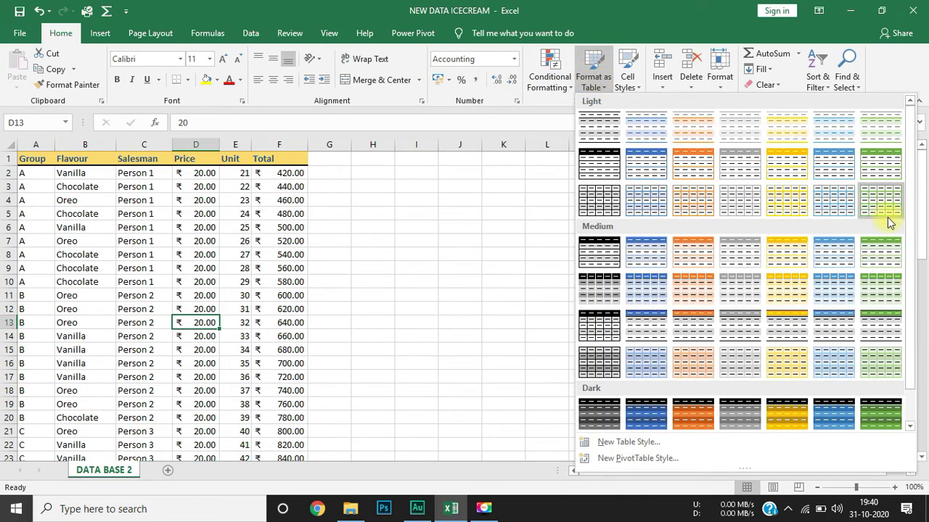
click(834, 282)
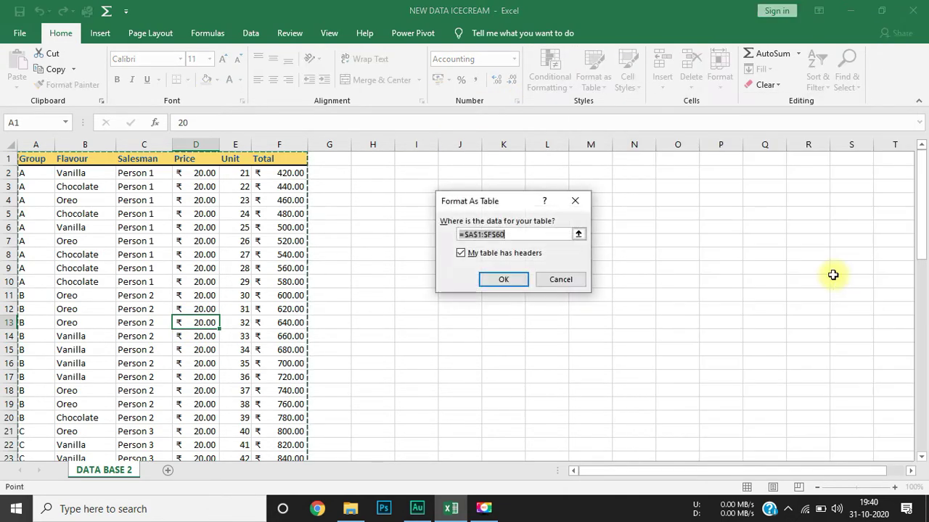
click(510, 280)
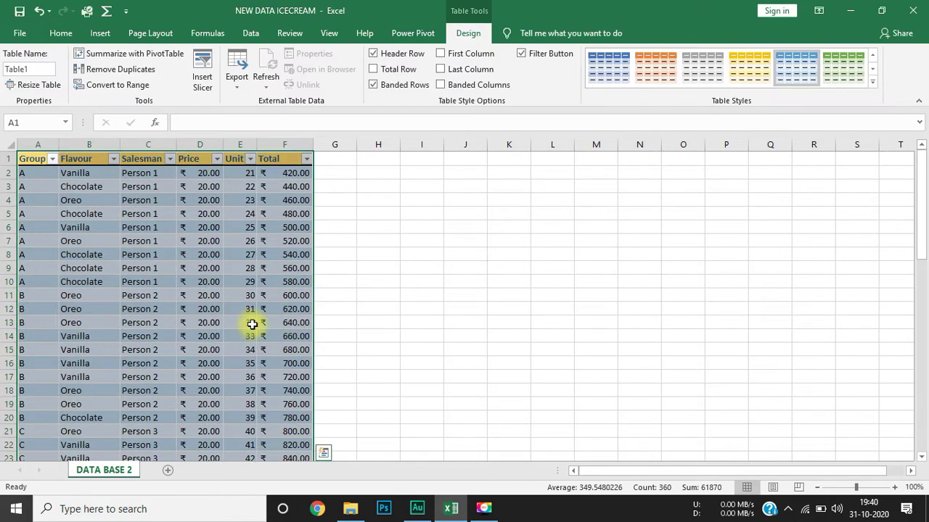
Step: Select cell D53, then undo Format as Table so the data loses its filters and banding
scroll(249, 324, down, 2)
scroll(249, 324, up, 1)
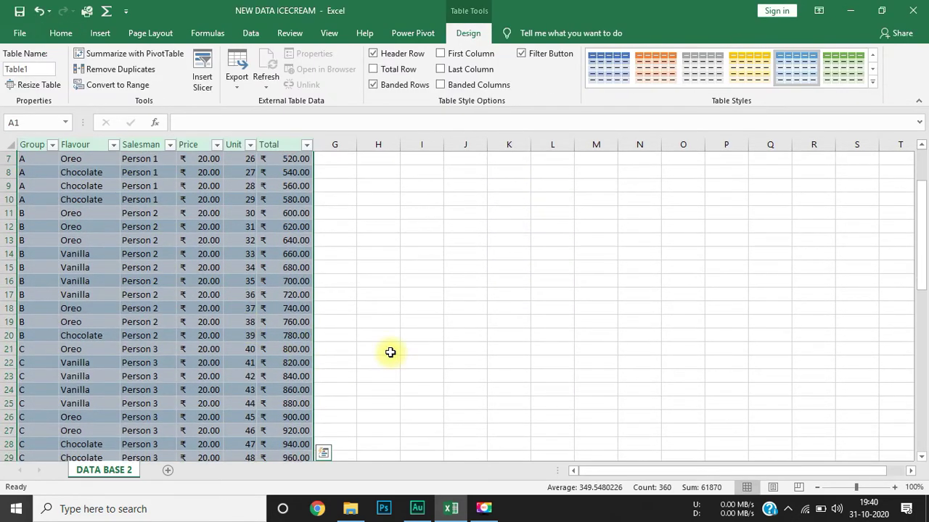
scroll(209, 392, down, 1)
scroll(181, 349, down, 1)
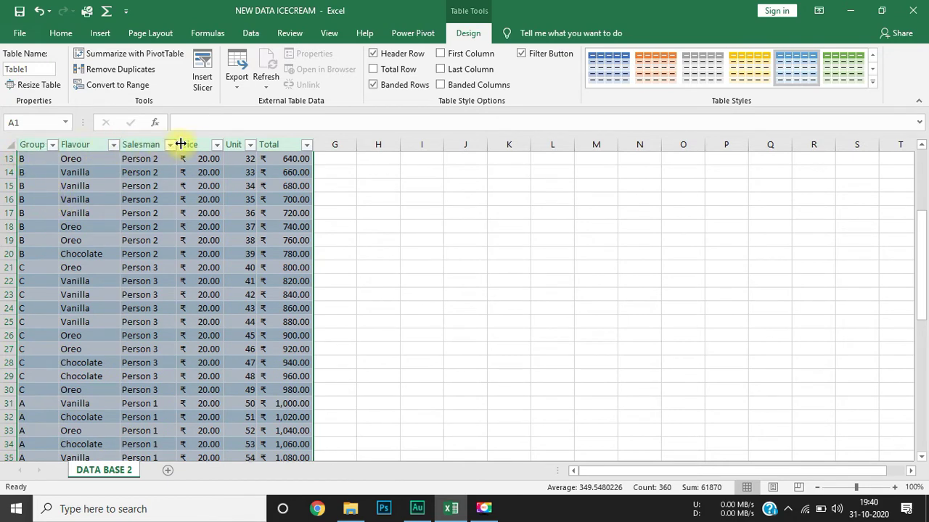
scroll(212, 341, down, 4)
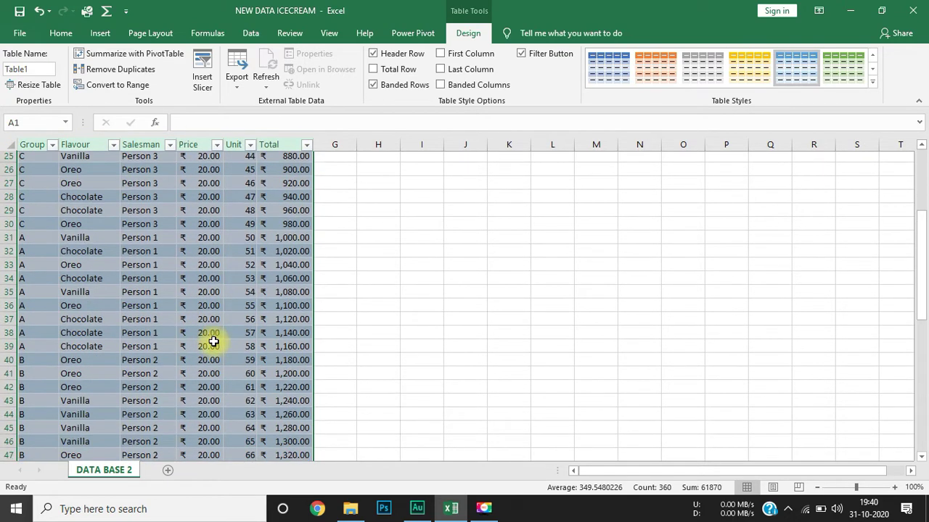
scroll(213, 341, down, 1)
scroll(213, 341, down, 2)
scroll(213, 341, down, 2)
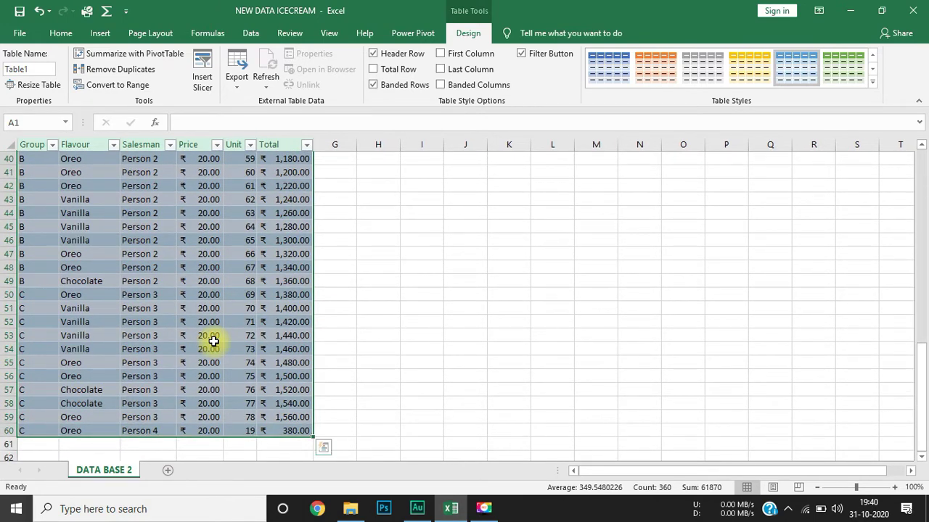
click(214, 341)
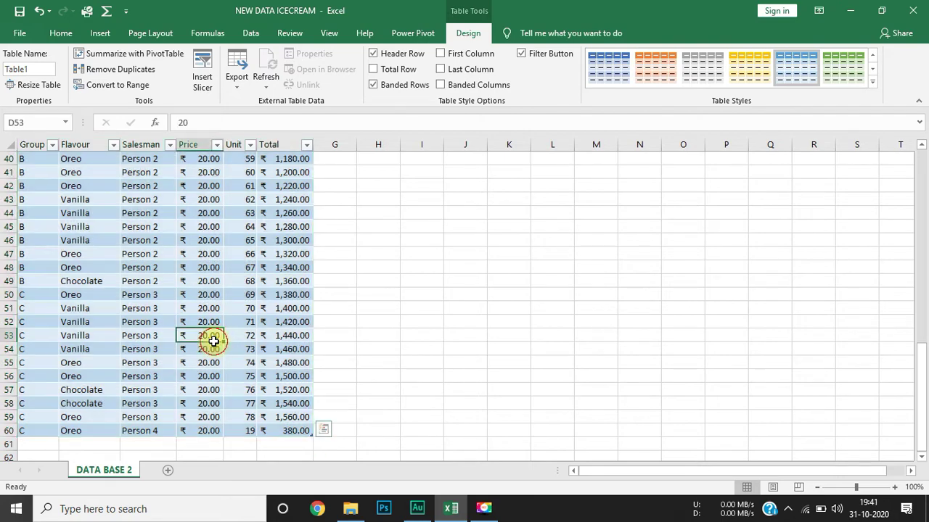
scroll(472, 301, down, 2)
scroll(471, 300, up, 15)
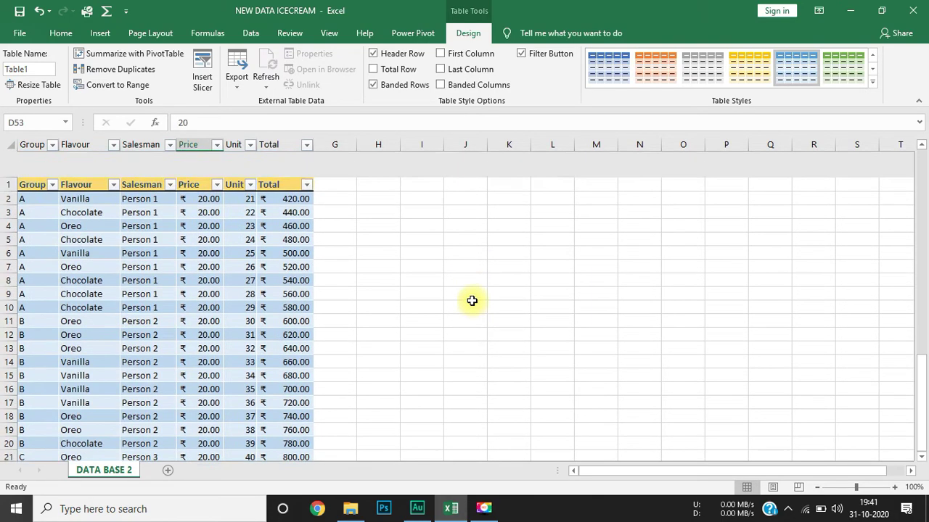
key(ctrl+z)
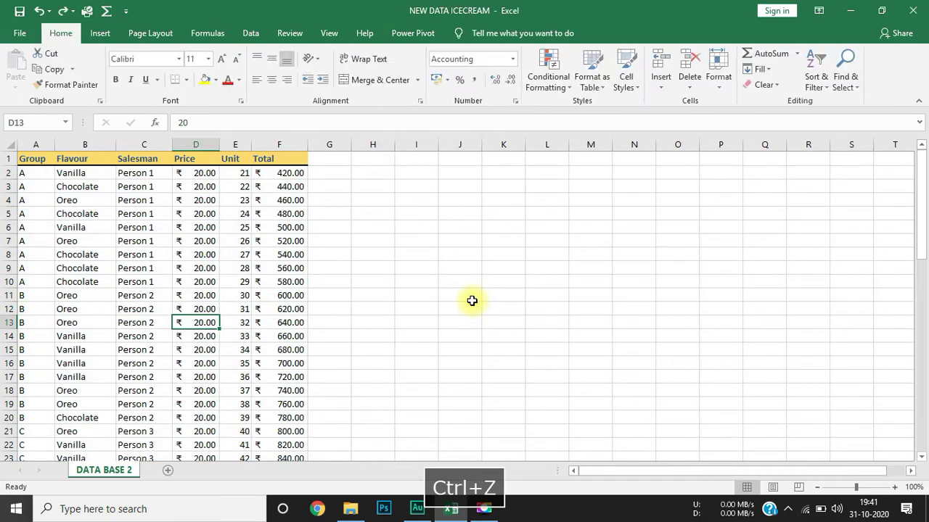
Step: Select cell A2 just below the headers and show the View tab's window options
click(113, 298)
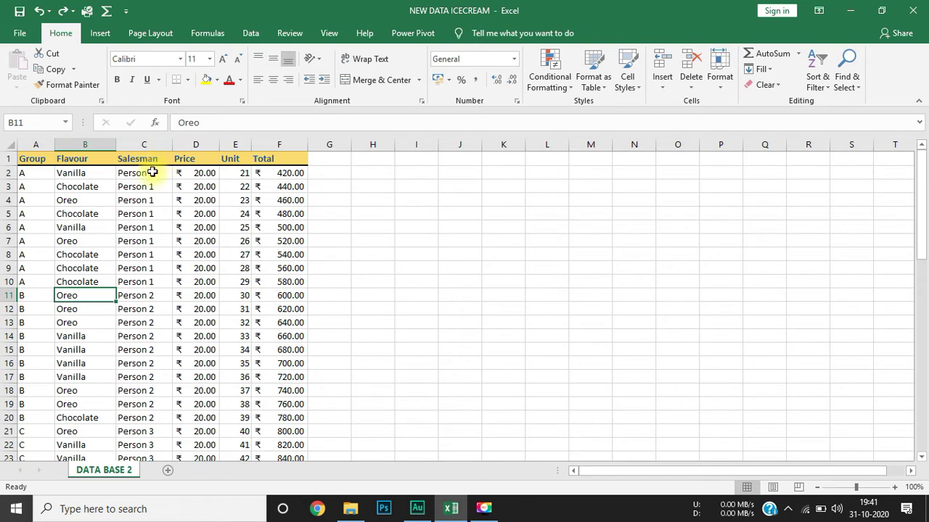
click(24, 175)
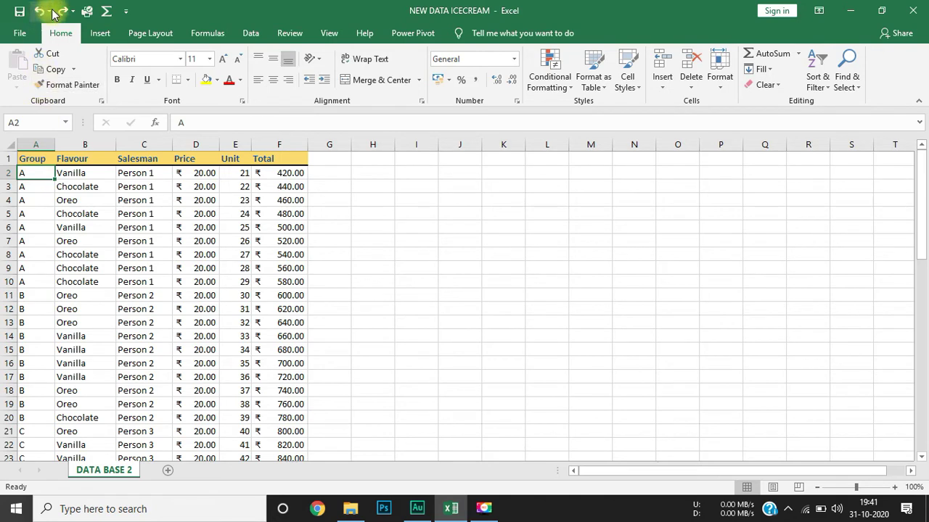
click(325, 34)
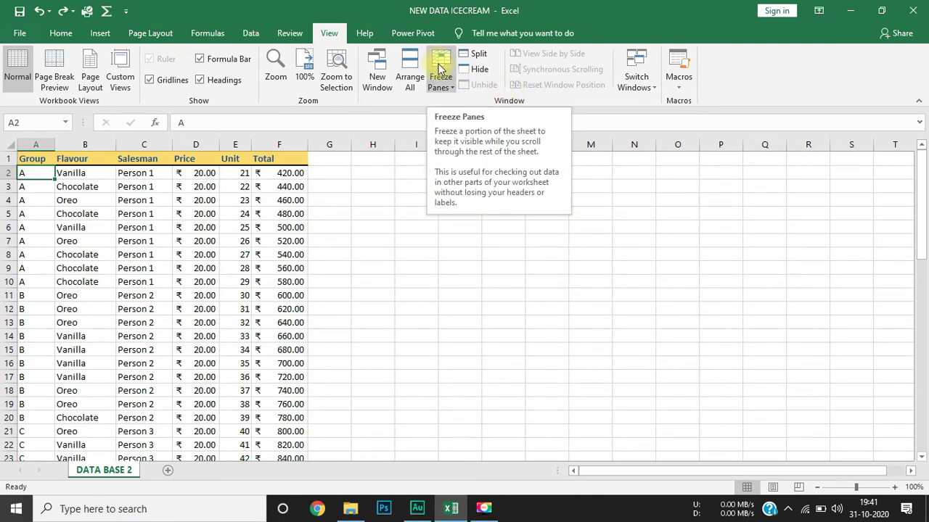
Step: Freeze the top row so the Group, Flavour, Salesman, Price, Unit and Total headers stay visible
click(439, 68)
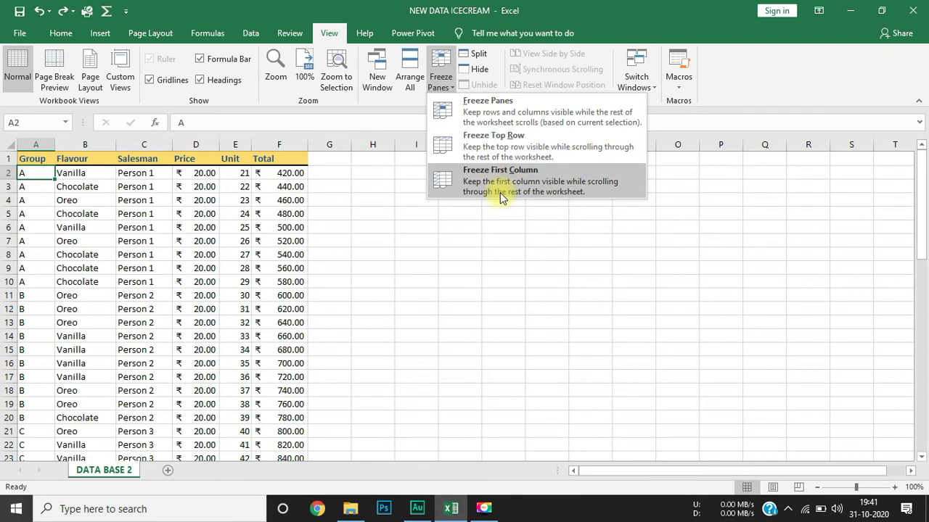
click(495, 148)
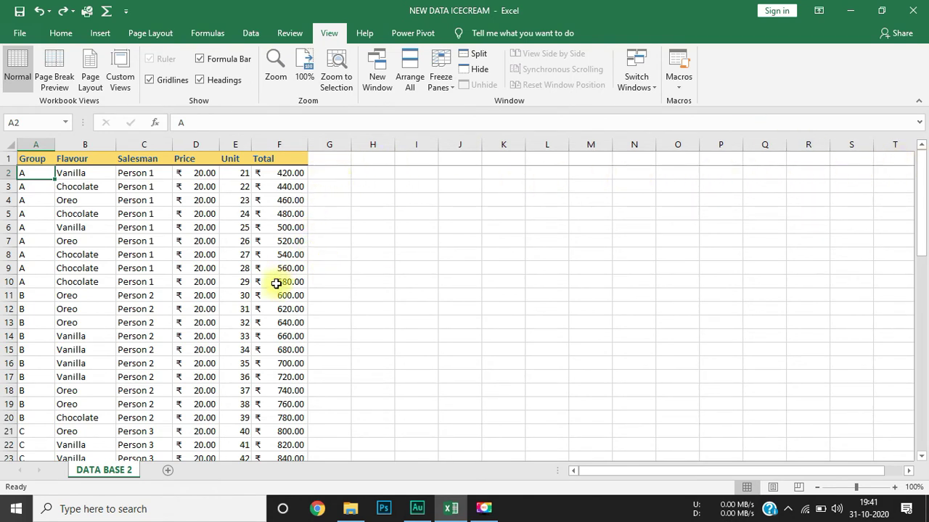
Step: Scroll down the data and jump with Ctrl+Down and Ctrl+Up to check the header stays pinned
scroll(276, 286, down, 1)
scroll(277, 286, down, 2)
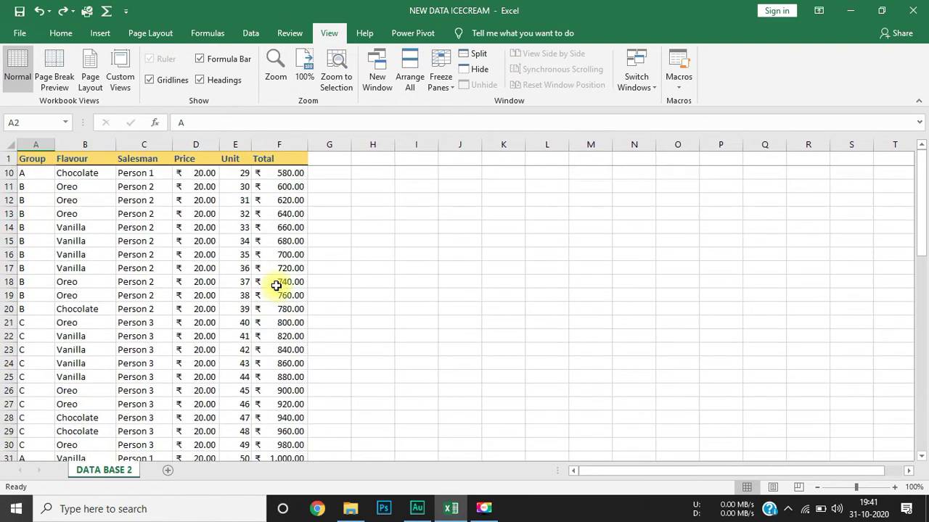
scroll(276, 286, down, 4)
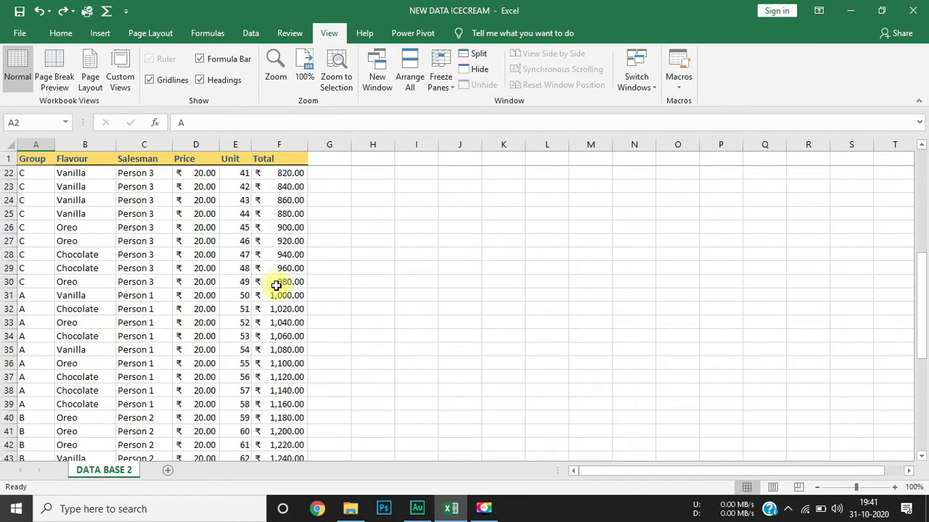
scroll(277, 286, down, 4)
scroll(276, 286, down, 3)
scroll(276, 286, up, 7)
scroll(276, 286, up, 5)
scroll(276, 286, down, 13)
scroll(277, 285, down, 11)
scroll(277, 286, down, 10)
scroll(277, 286, down, 20)
scroll(276, 286, down, 3)
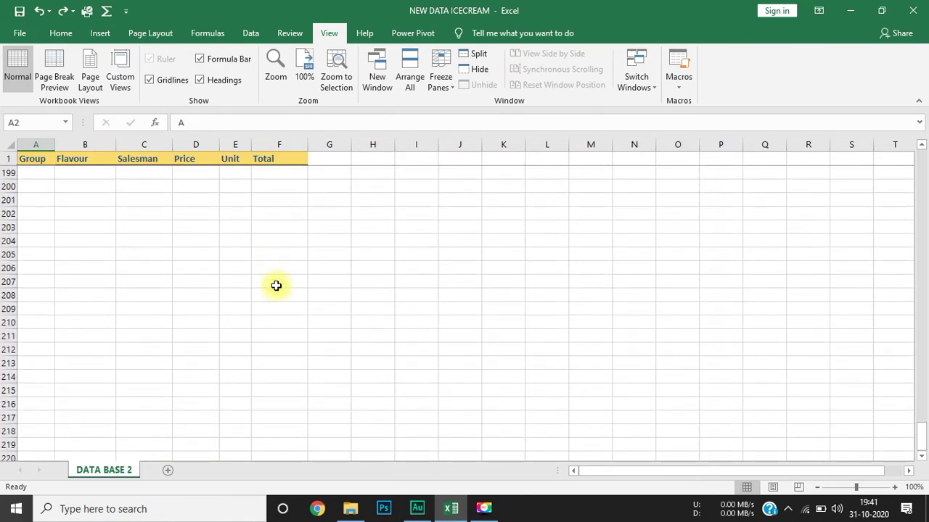
scroll(277, 286, down, 20)
scroll(217, 287, down, 2)
click(132, 289)
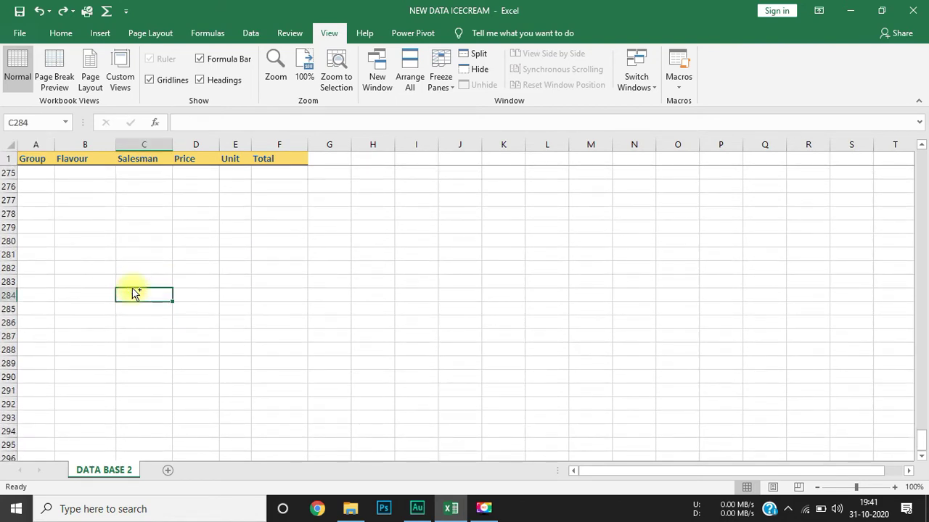
key(ctrl+Down)
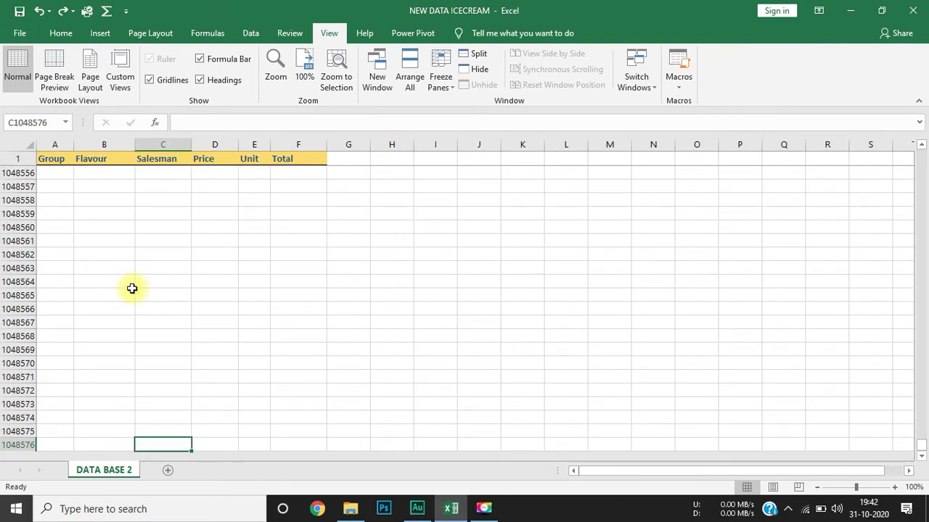
key(ctrl+Up)
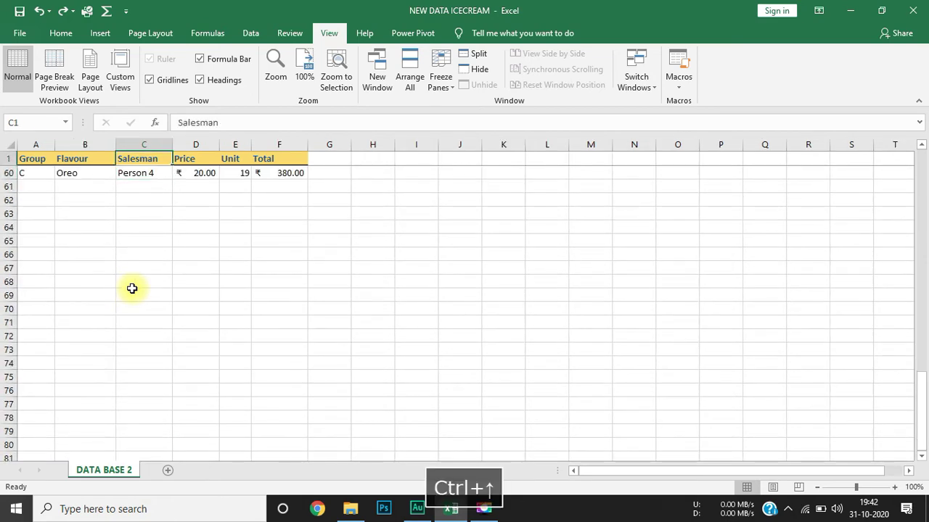
Step: Undo the last column width change so the Unit column widens again, then select cell E7
scroll(132, 289, up, 10)
scroll(132, 289, up, 3)
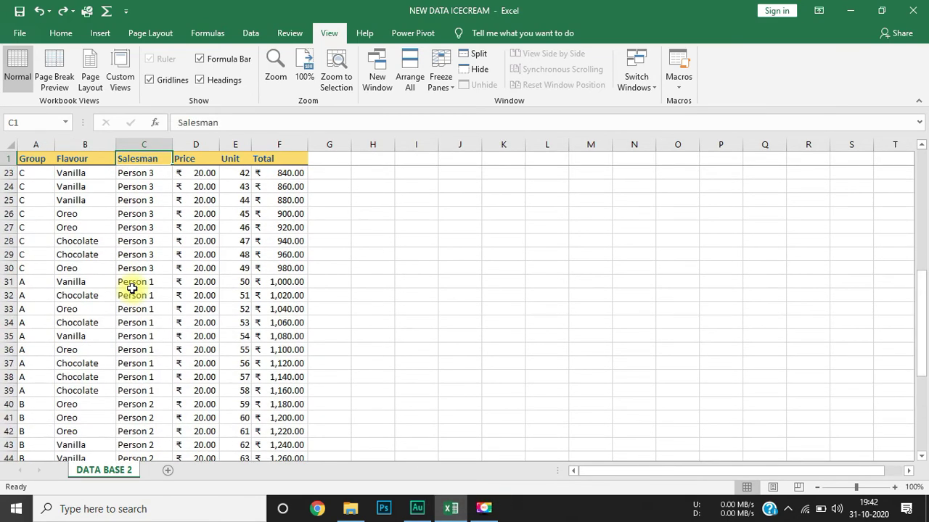
scroll(134, 261, up, 7)
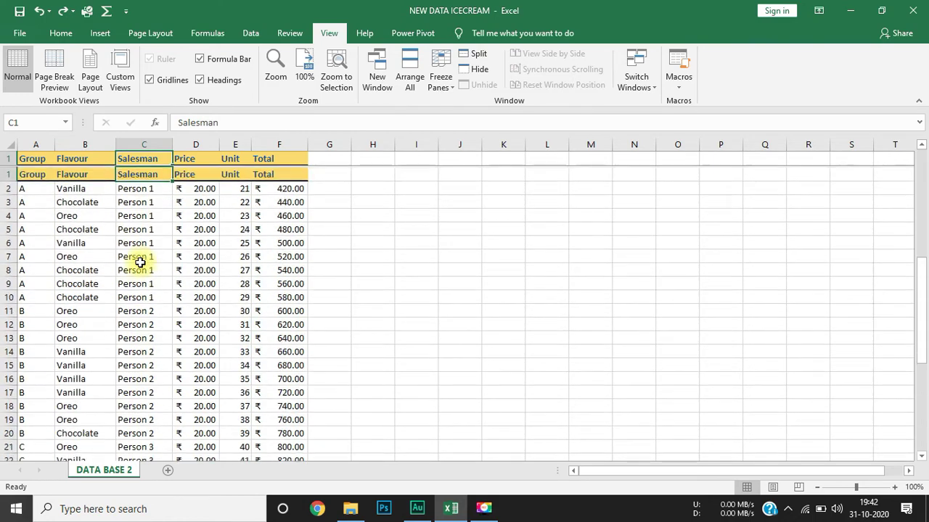
scroll(145, 249, down, 1)
scroll(145, 249, down, 9)
scroll(145, 249, down, 20)
scroll(145, 248, down, 5)
scroll(145, 249, down, 3)
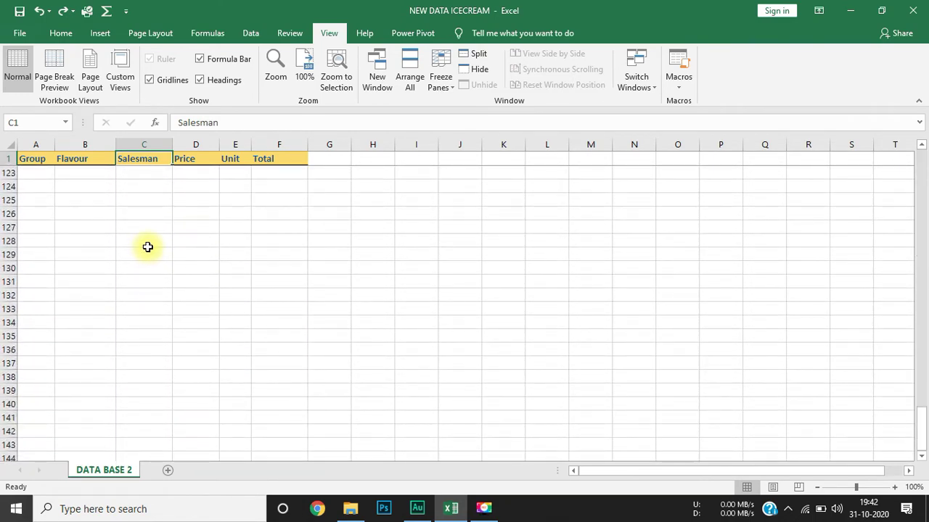
scroll(148, 249, up, 6)
scroll(148, 248, up, 20)
scroll(148, 249, up, 4)
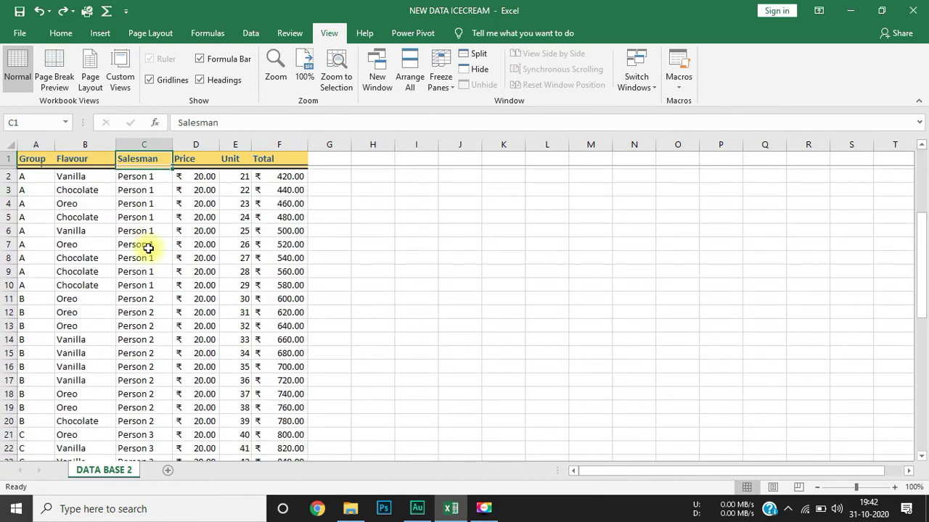
key(ctrl+z)
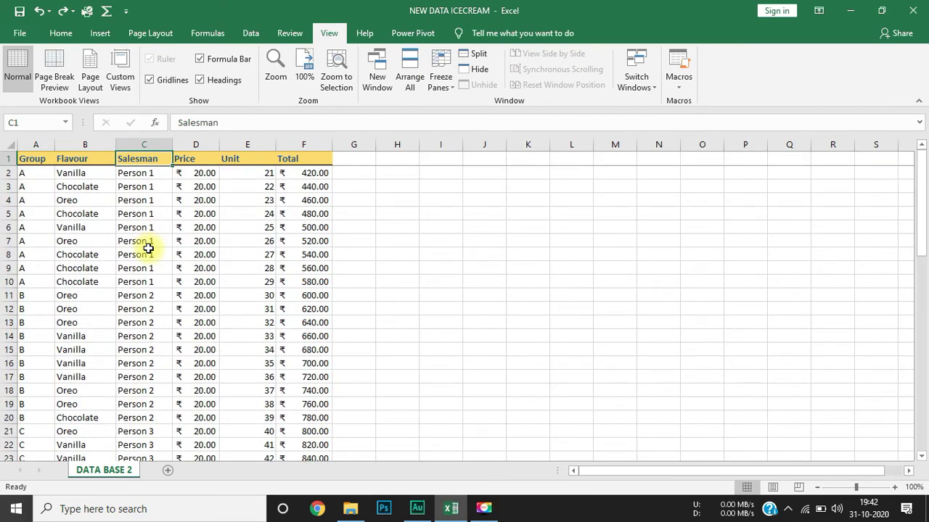
click(268, 241)
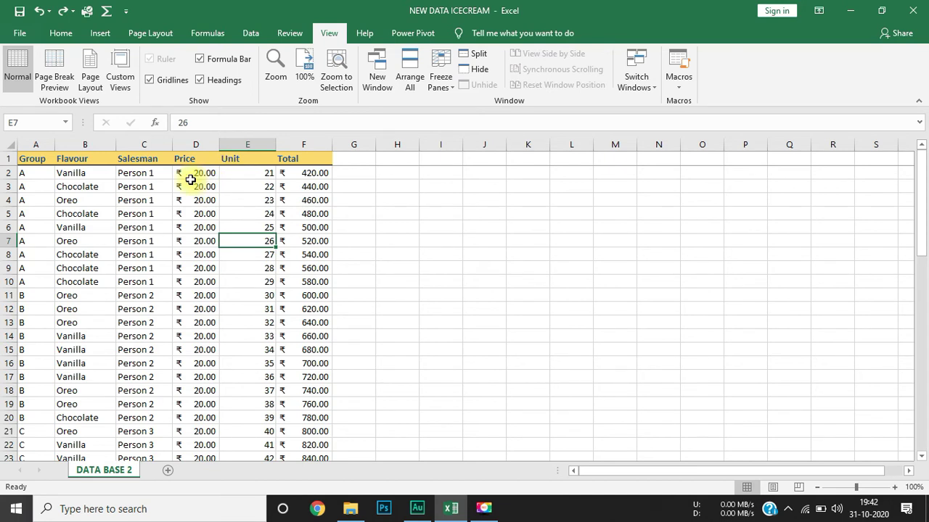
Step: From cell A2, choose Unfreeze Panes and scroll to confirm the header row now scrolls away
click(26, 172)
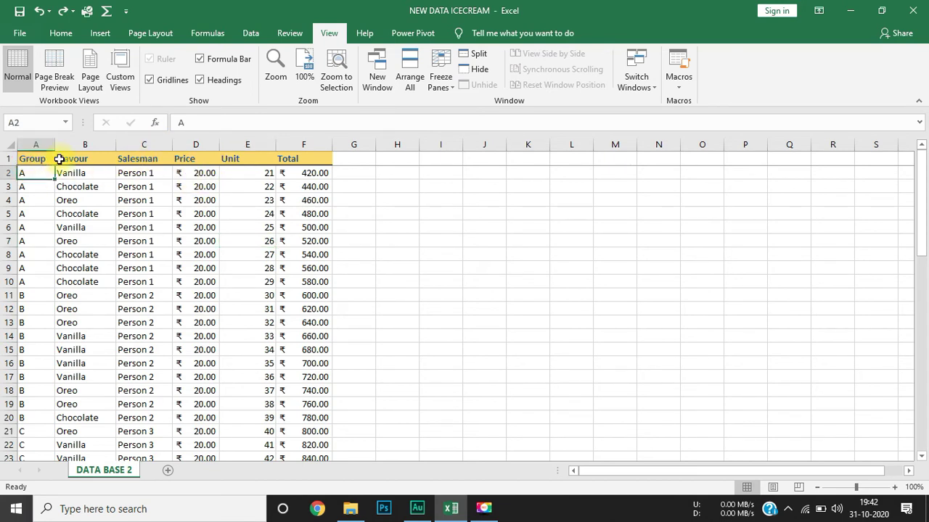
click(452, 87)
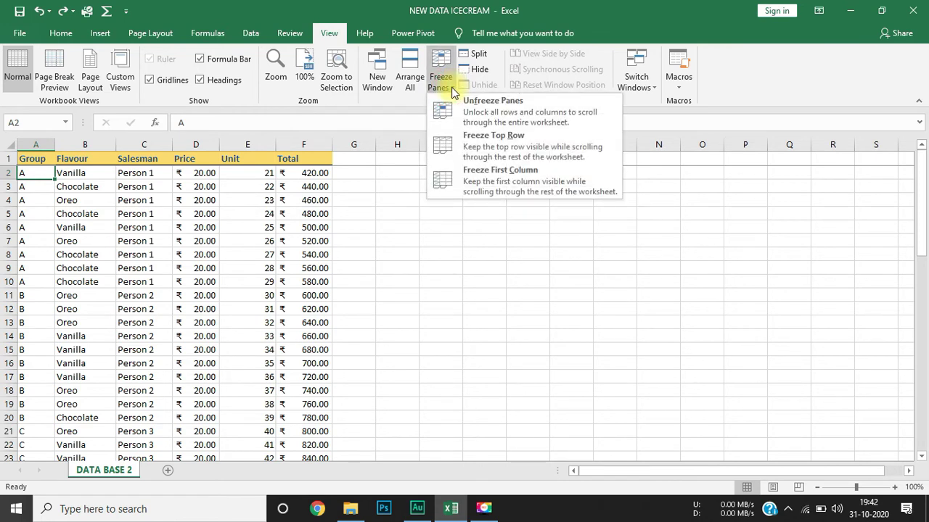
click(468, 107)
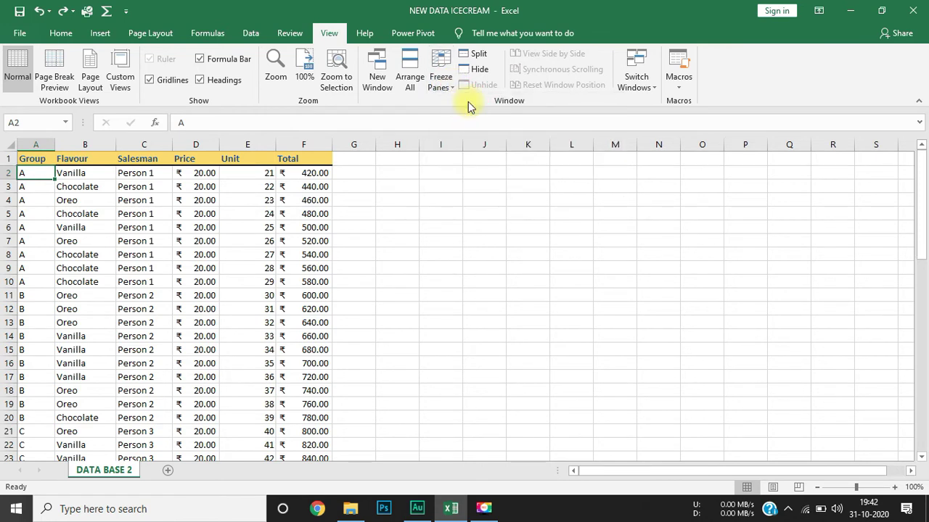
click(383, 176)
scroll(383, 176, down, 4)
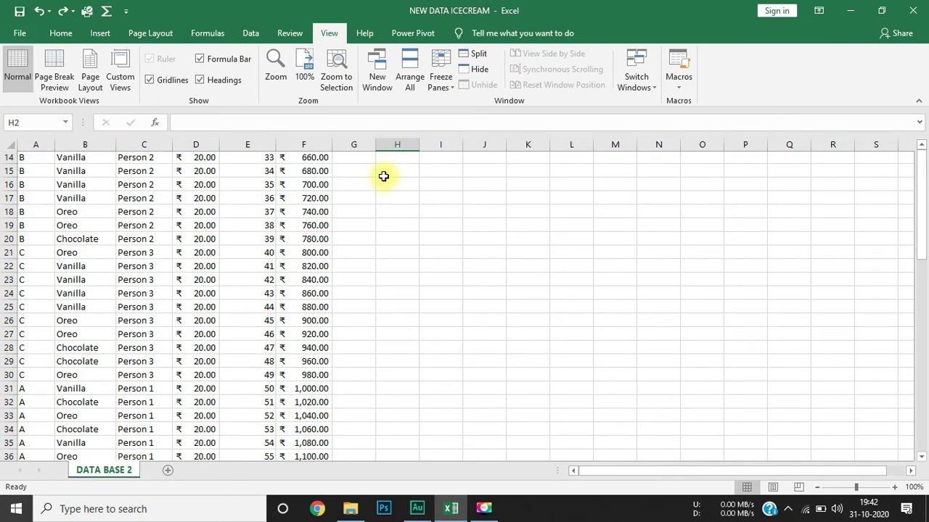
scroll(383, 176, down, 2)
scroll(383, 176, up, 6)
scroll(383, 177, down, 1)
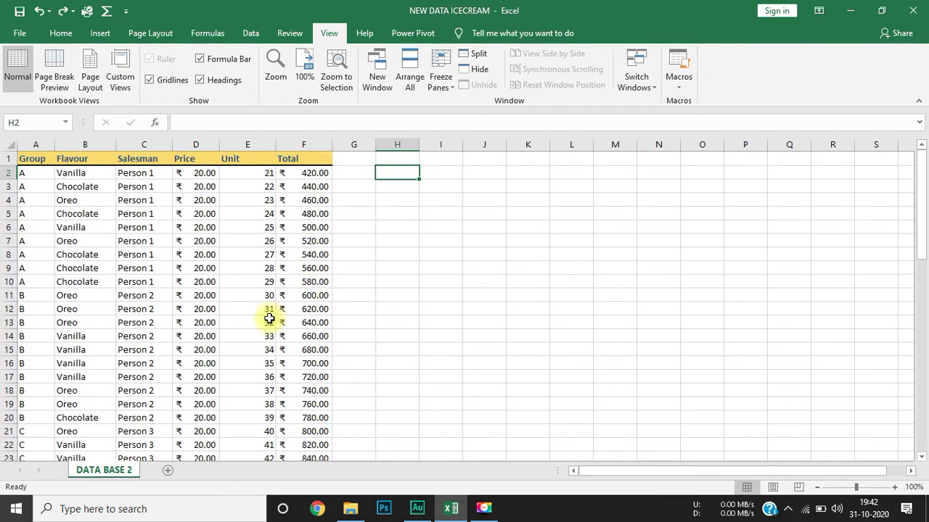
scroll(224, 319, down, 20)
scroll(224, 322, down, 10)
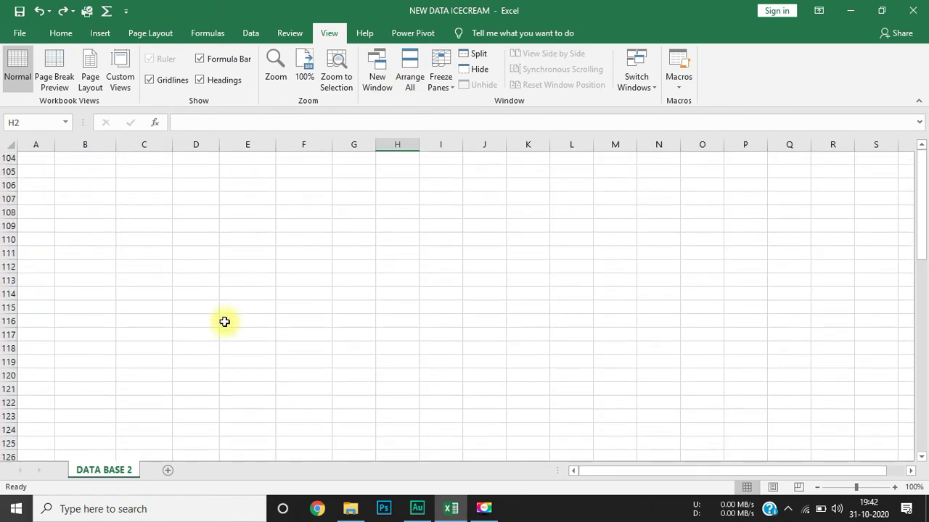
scroll(224, 322, up, 20)
scroll(224, 321, up, 6)
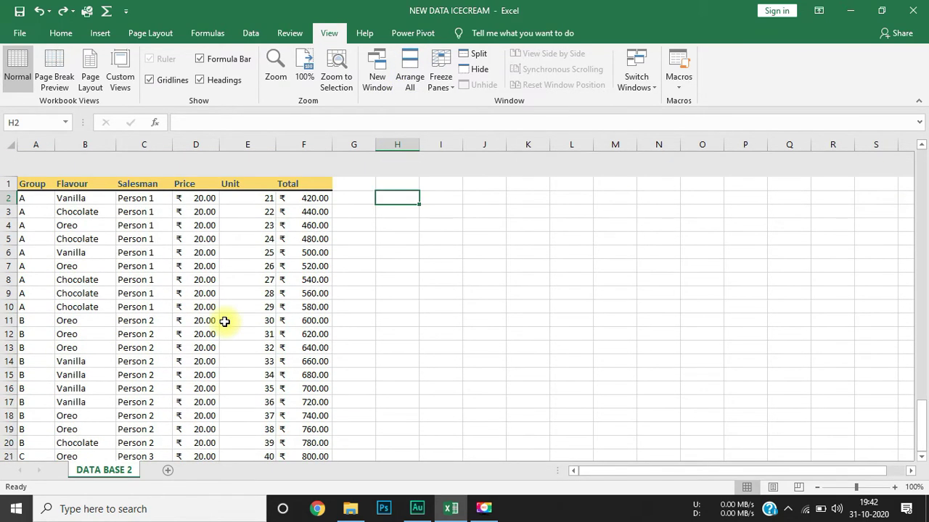
click(134, 267)
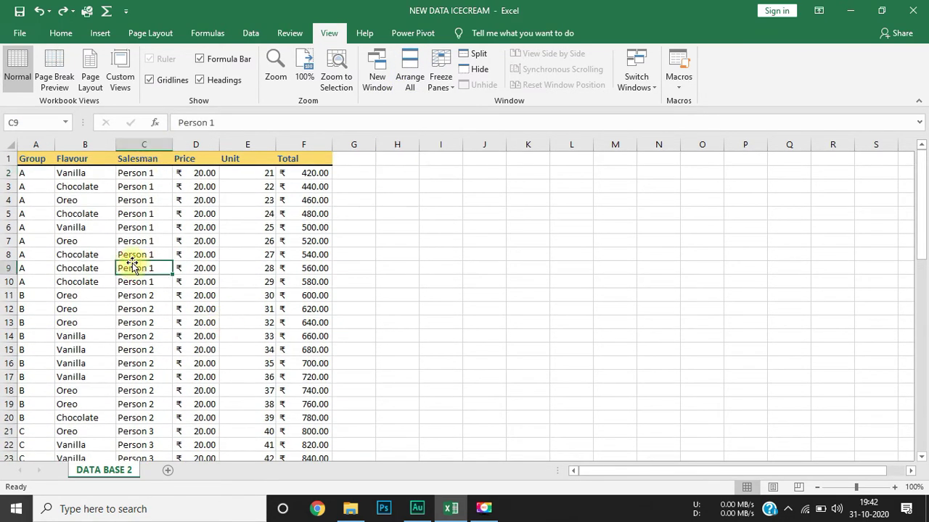
Step: Format A1:F60 as a grey-banded table with headers, creating Table2, then select cell E76 below it
click(60, 34)
click(592, 76)
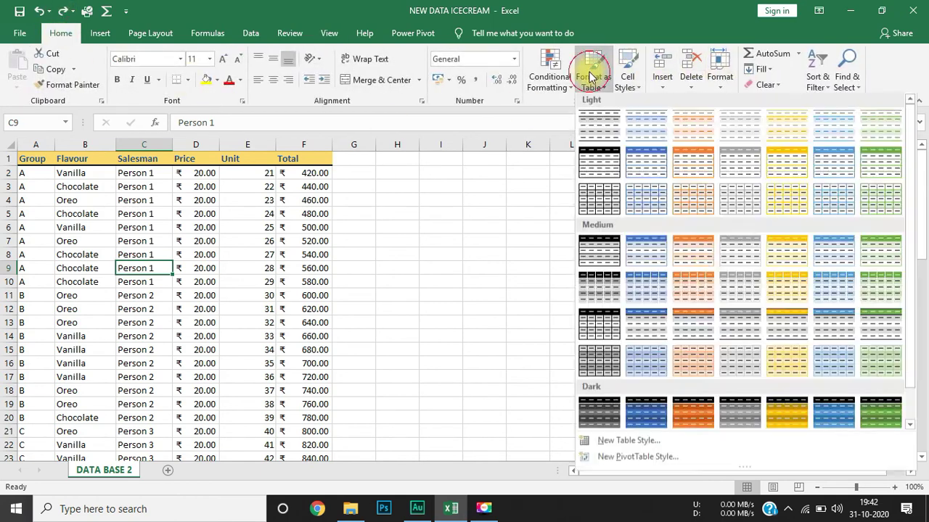
click(738, 312)
click(506, 279)
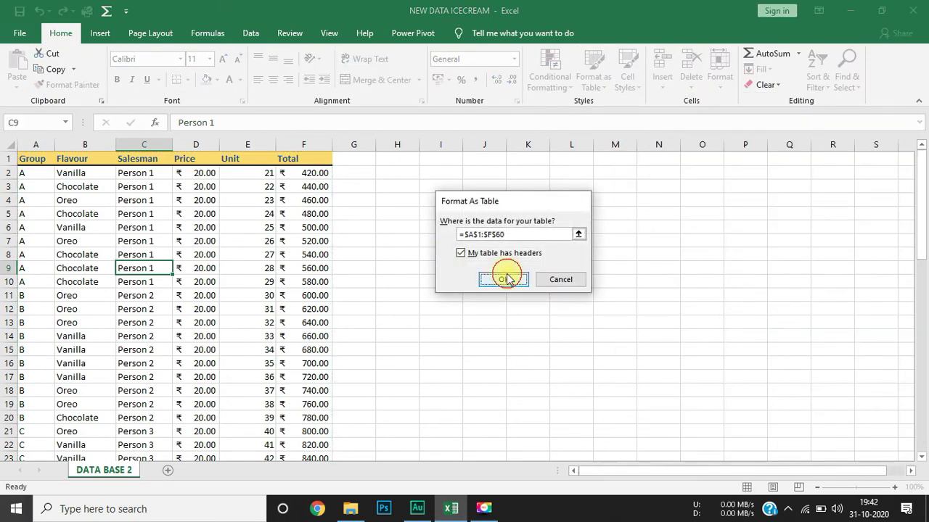
scroll(366, 295, down, 8)
scroll(366, 296, down, 3)
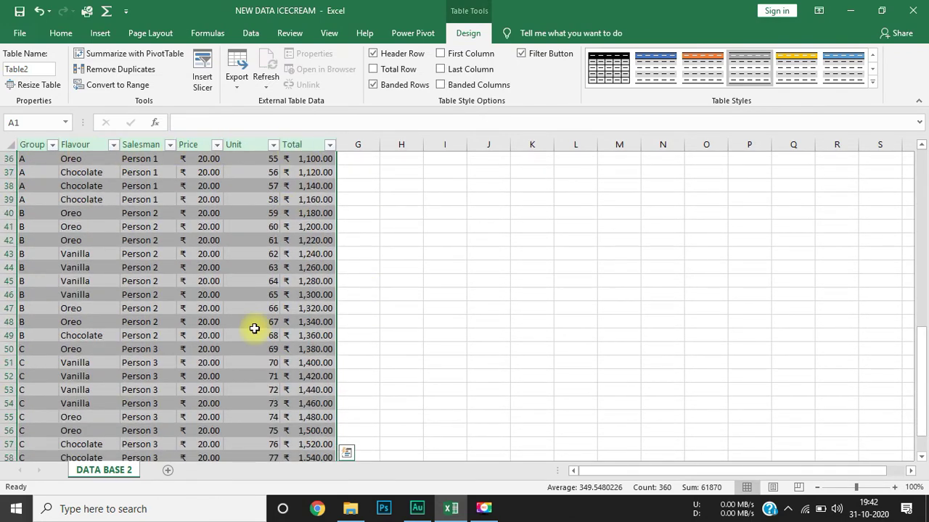
scroll(254, 328, down, 5)
scroll(254, 329, down, 4)
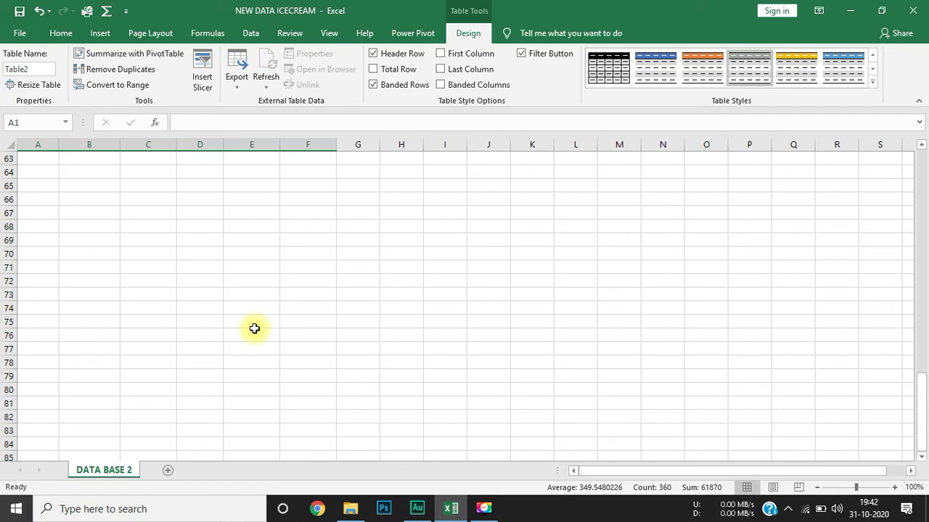
click(254, 329)
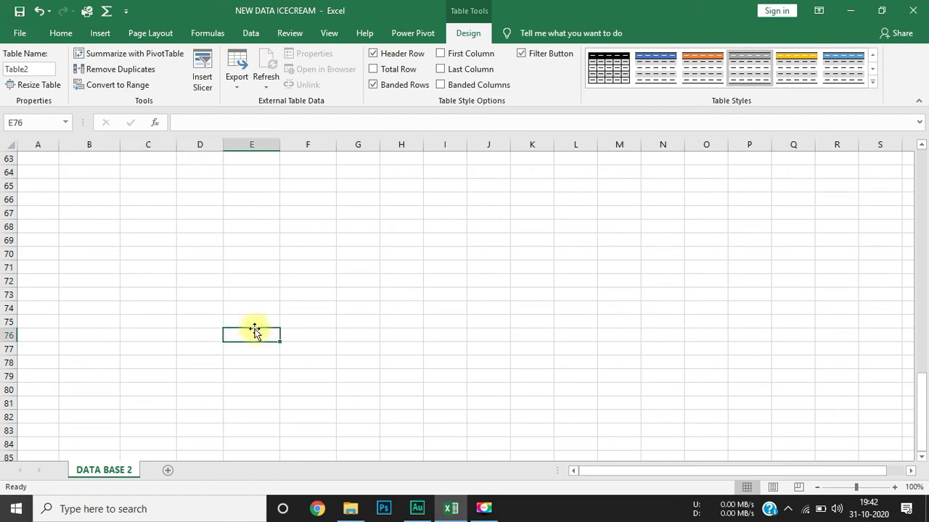
scroll(254, 329, up, 7)
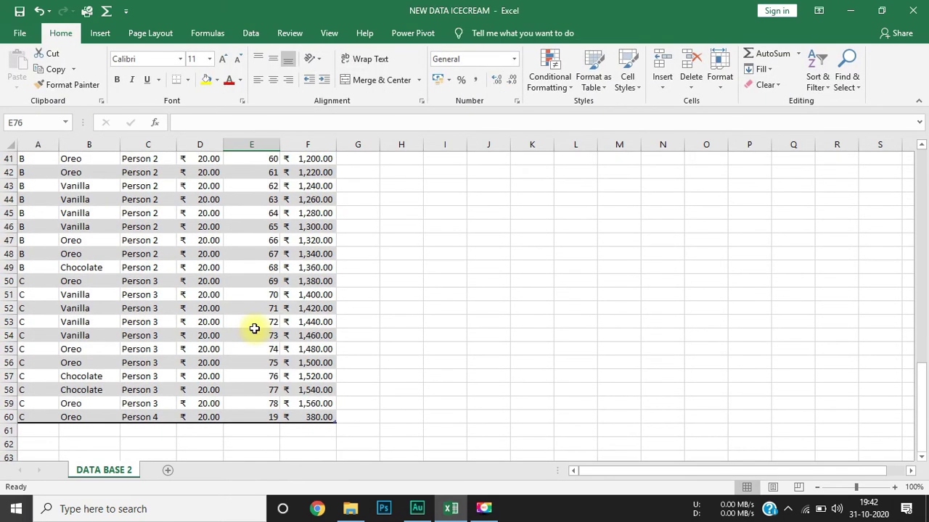
click(201, 347)
click(191, 404)
scroll(191, 404, down, 2)
scroll(159, 304, down, 3)
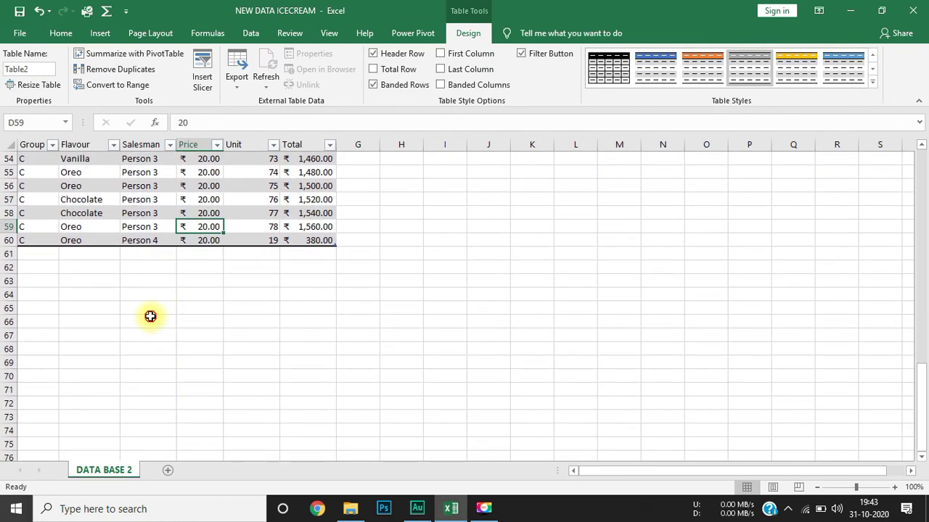
click(150, 317)
click(444, 210)
scroll(445, 211, up, 9)
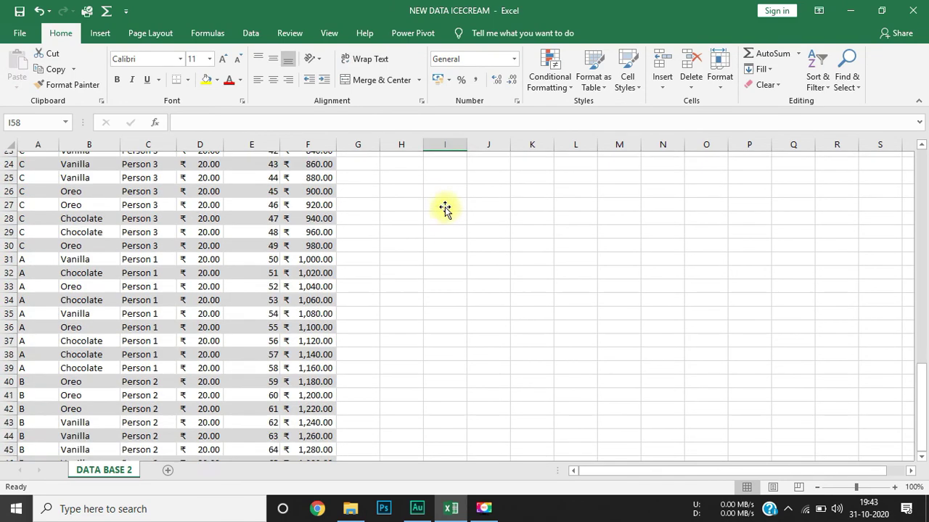
scroll(442, 207, up, 2)
click(442, 210)
click(209, 238)
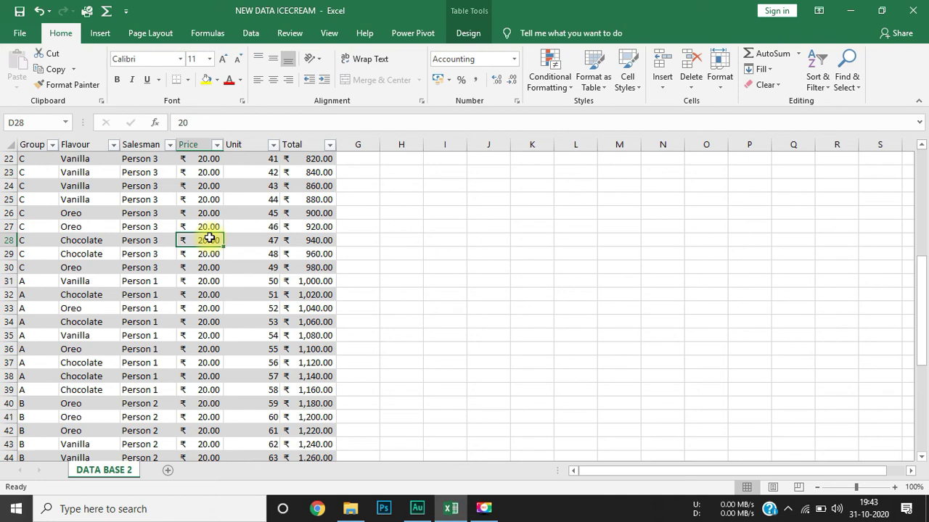
scroll(209, 238, down, 2)
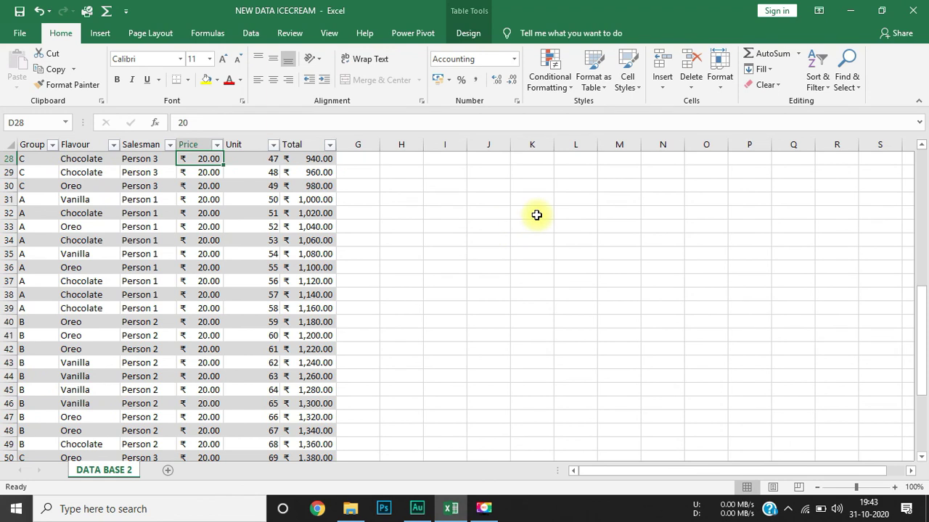
click(533, 212)
click(236, 251)
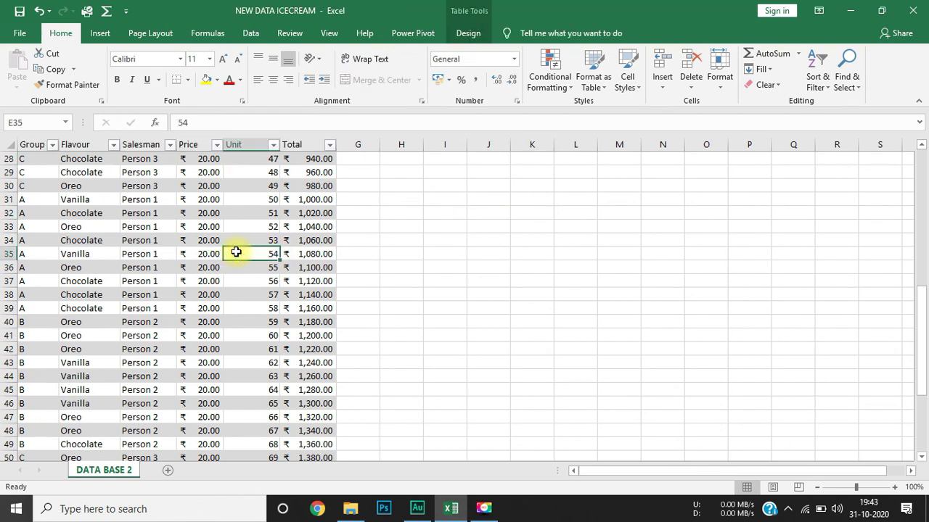